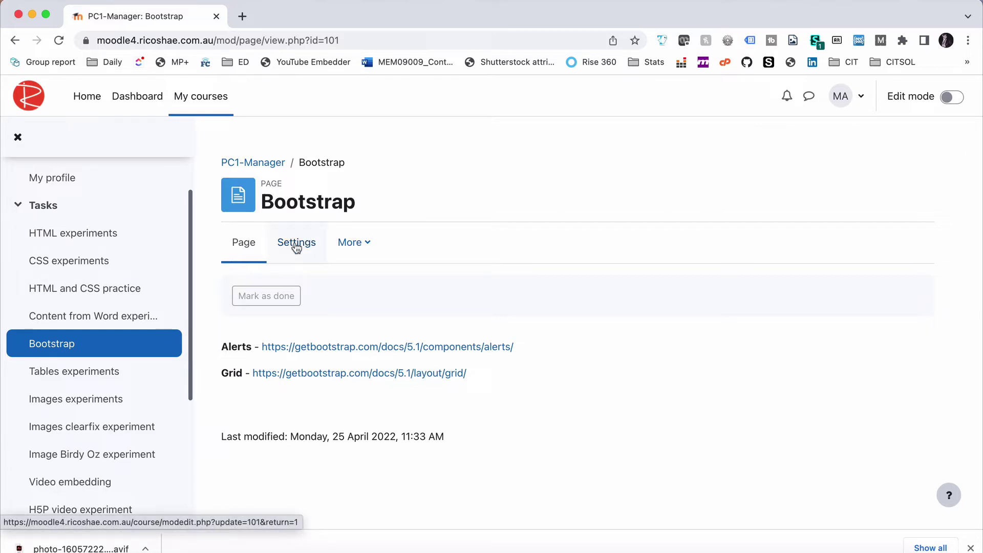
Step: Open the Bootstrap Alerts docs and inspect the primary alert example and its alert-primary class
left_click(302, 348)
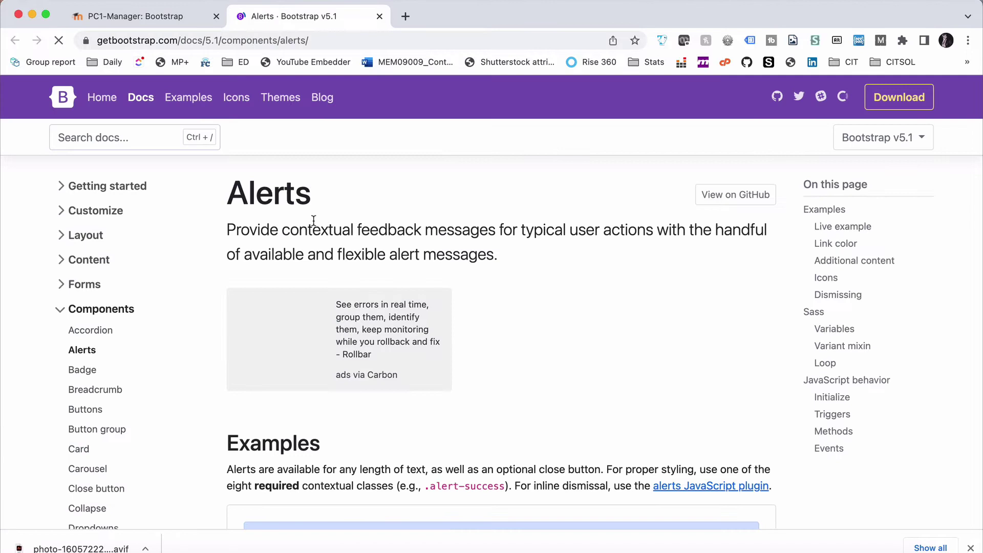
scroll(313, 220, "down", 6)
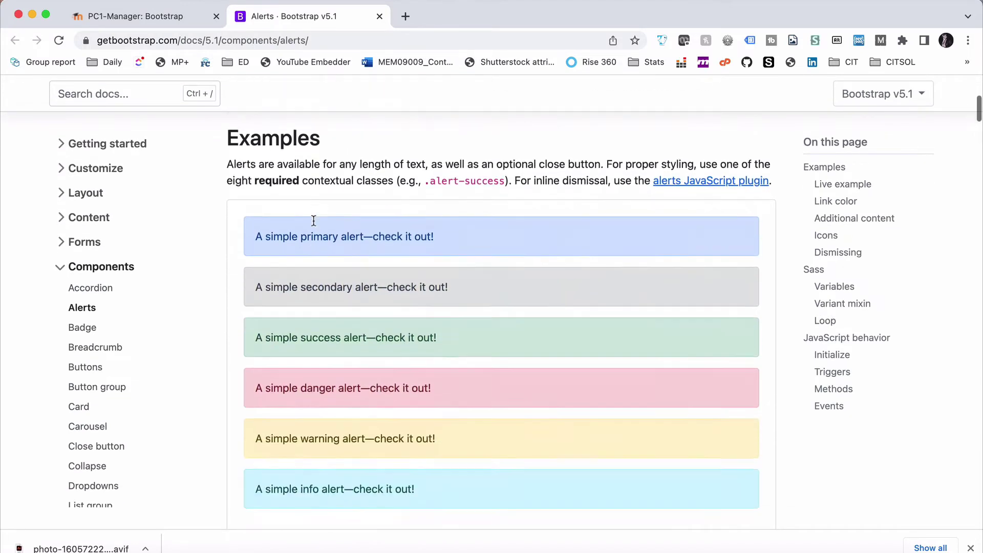
left_click_drag(255, 220, 400, 230)
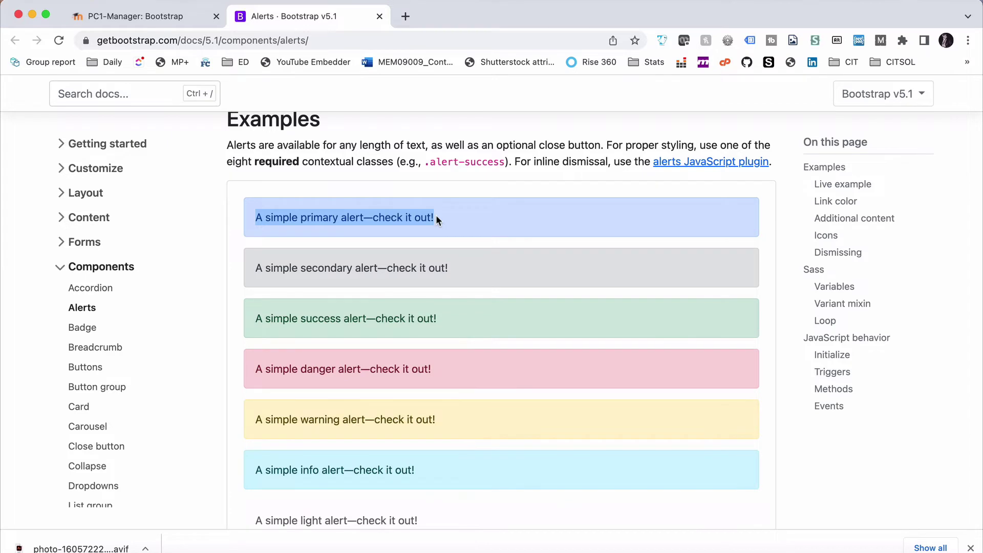
scroll(417, 246, "down", 1)
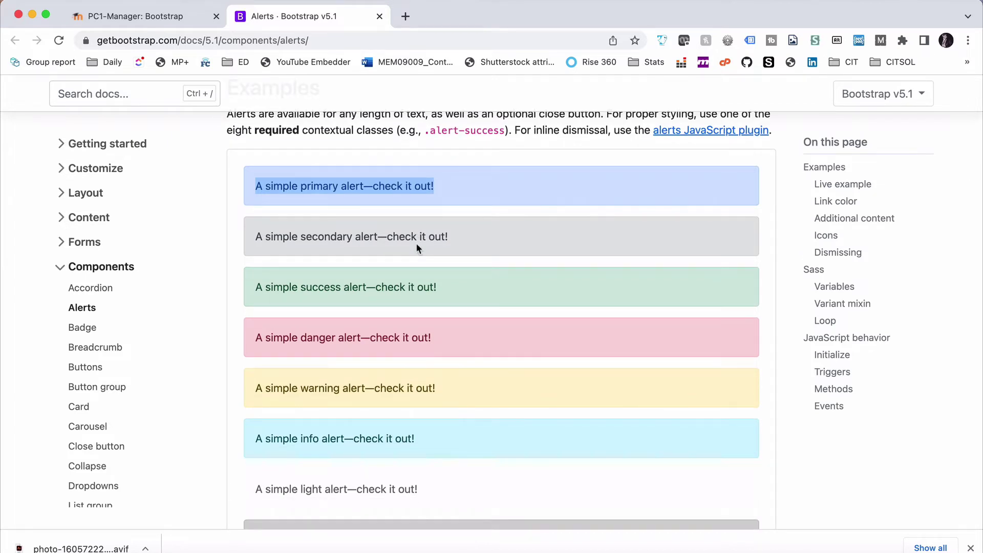
left_click(404, 187)
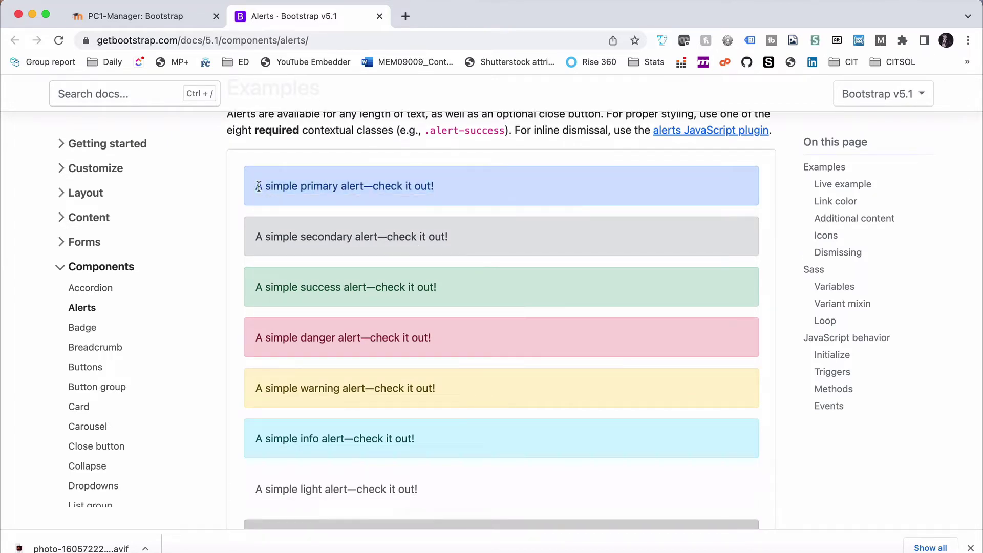
left_click_drag(259, 187, 434, 185)
scroll(335, 240, "down", 7)
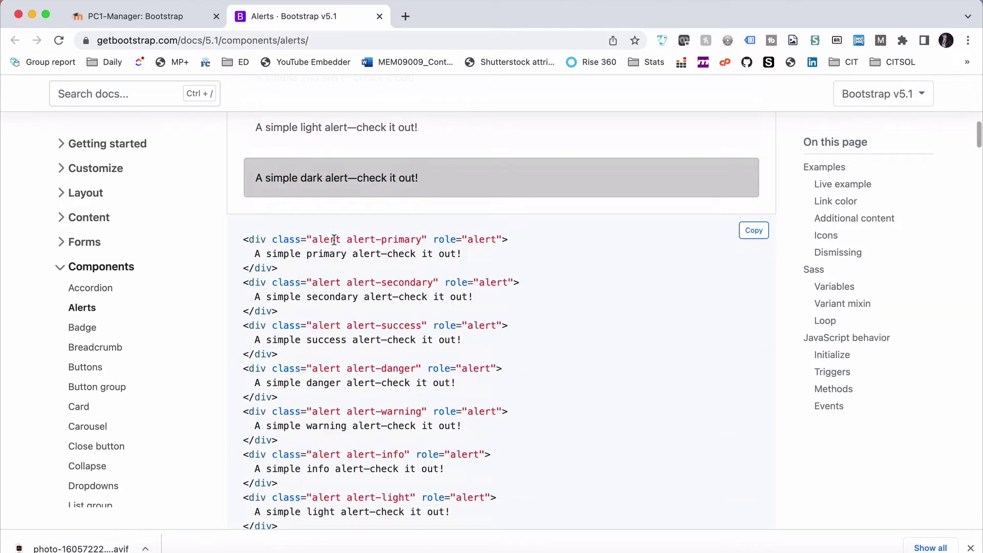
left_click_drag(266, 239, 426, 239)
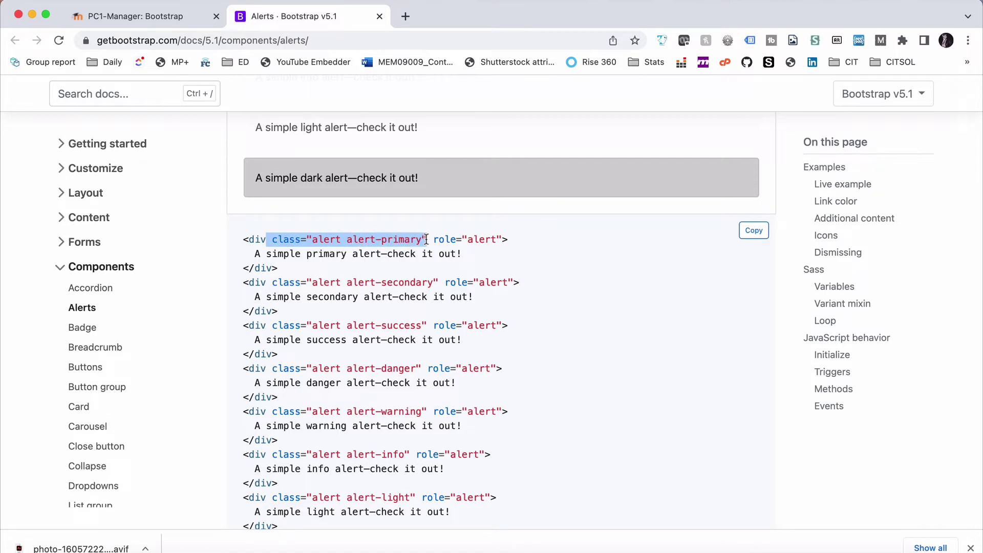
left_click(390, 239)
left_click_drag(347, 239, 422, 239)
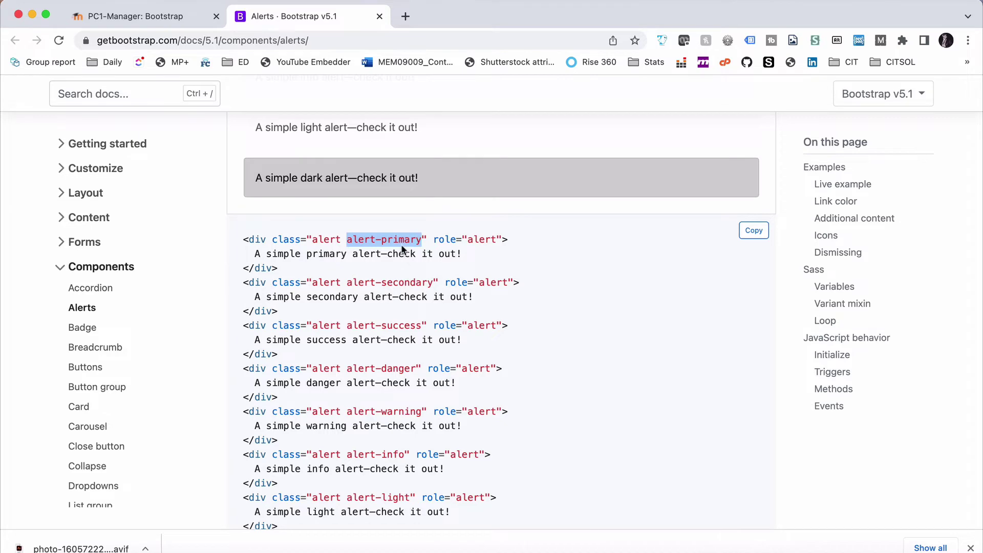
Step: Look through the secondary, info and remaining coloured alert examples and their code
scroll(400, 250, "up", 10)
scroll(401, 249, "down", 3)
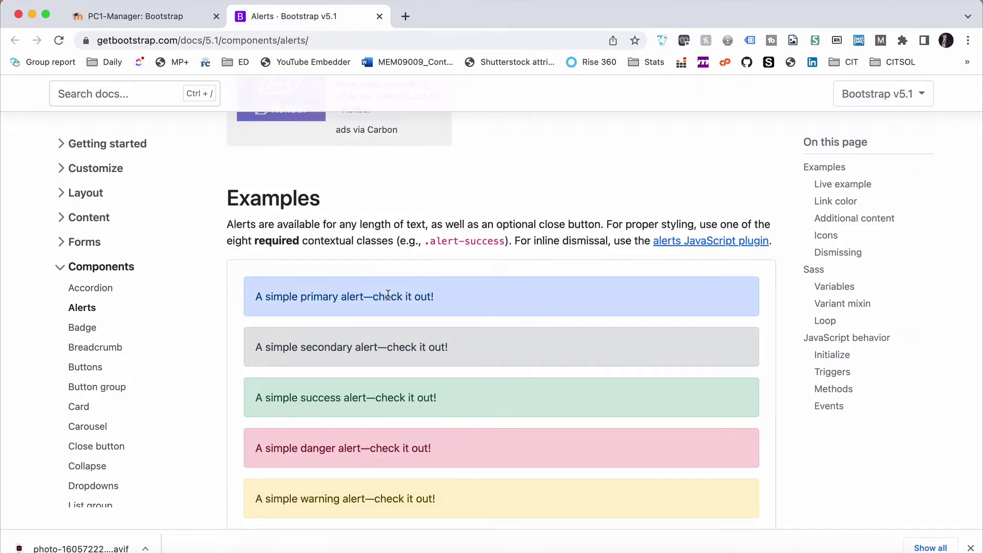
left_click_drag(300, 347, 419, 347)
scroll(398, 306, "down", 3)
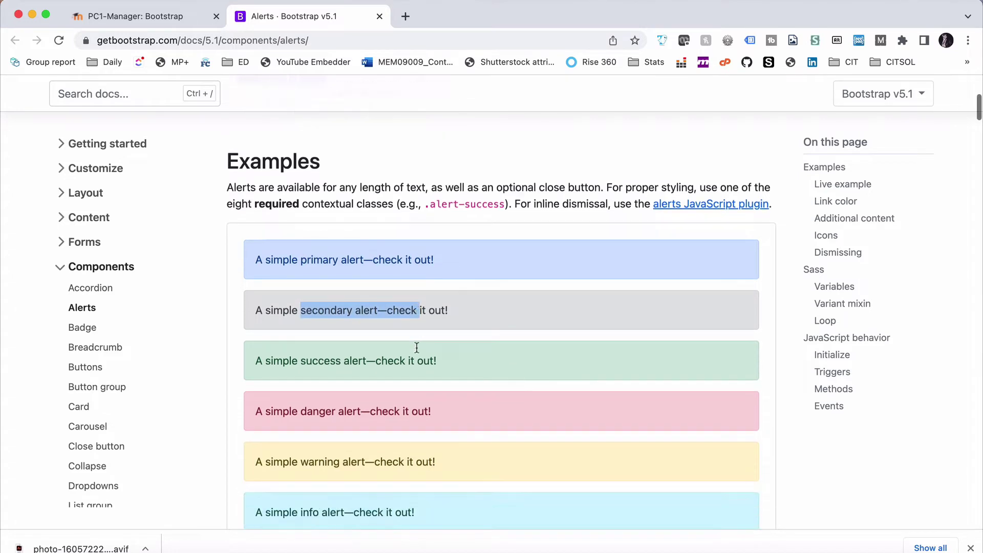
left_click(332, 288)
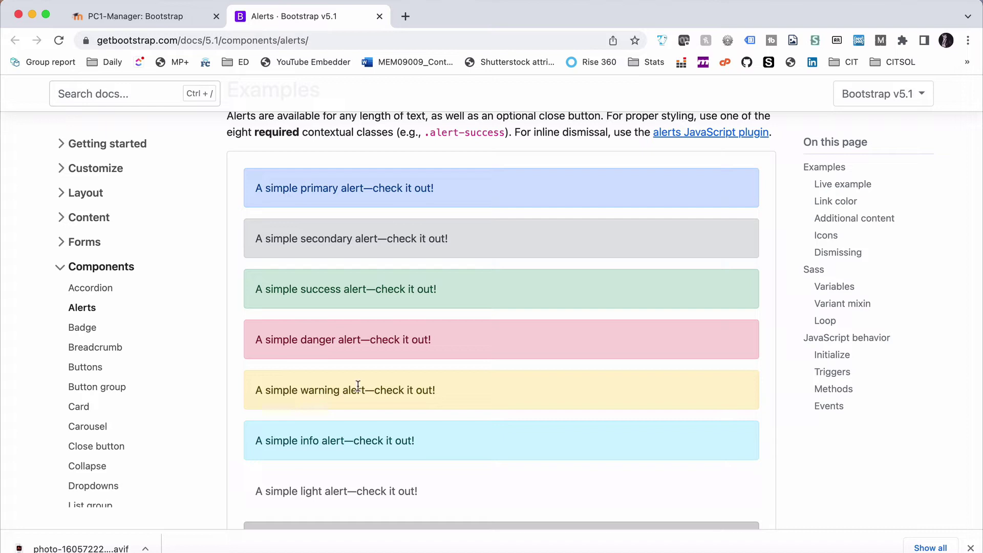
scroll(357, 385, "down", 2)
double_click(330, 366)
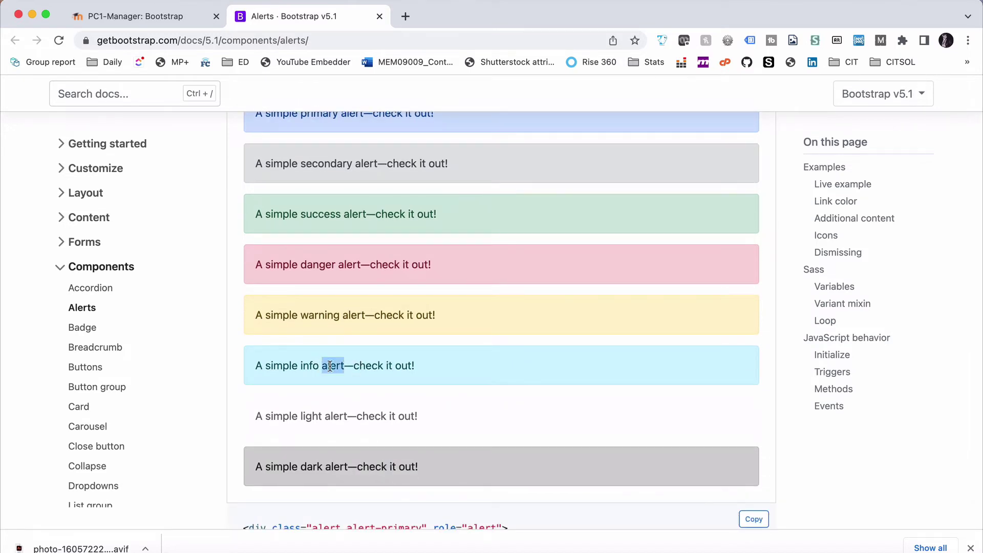
left_click(330, 366)
scroll(357, 323, "down", 1)
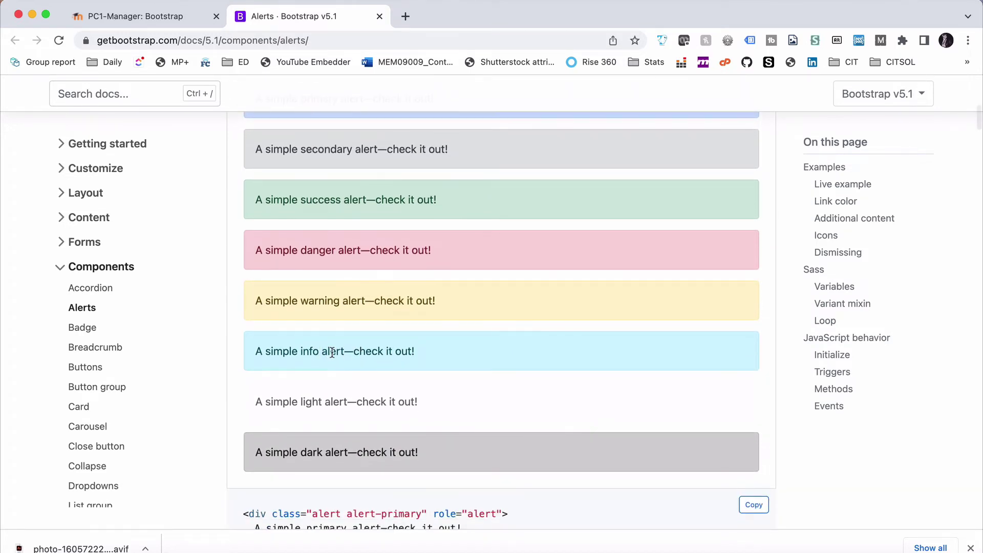
scroll(332, 352, "down", 3)
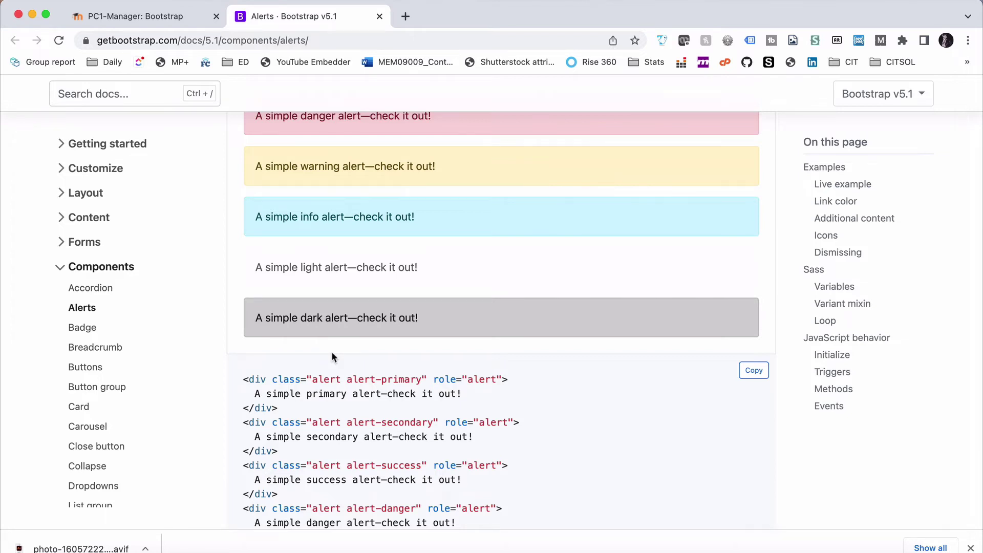
scroll(331, 351, "up", 5)
Step: In the Bootstrap page's settings, type 'Note: This is important' on a new line below Grid
left_click(170, 22)
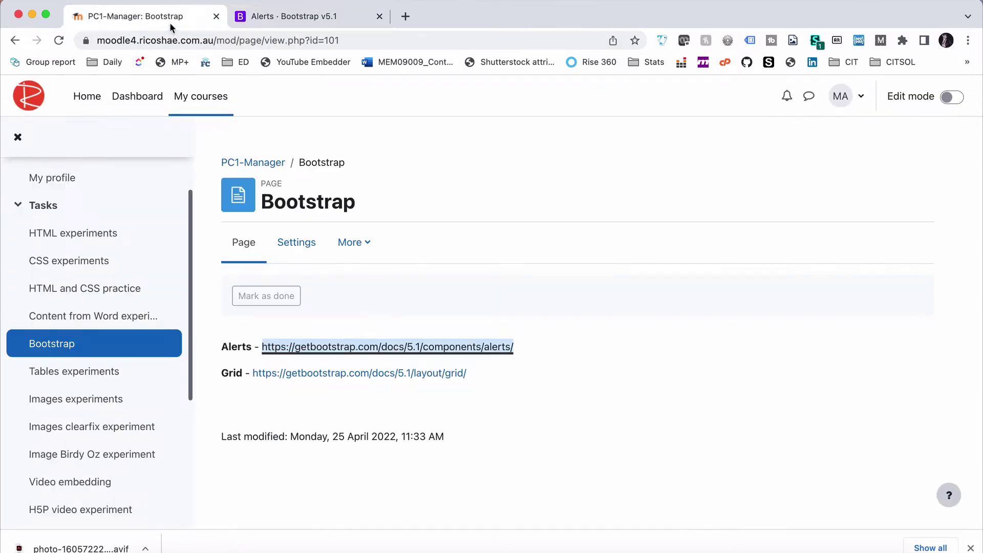
left_click(303, 248)
scroll(377, 369, "down", 10)
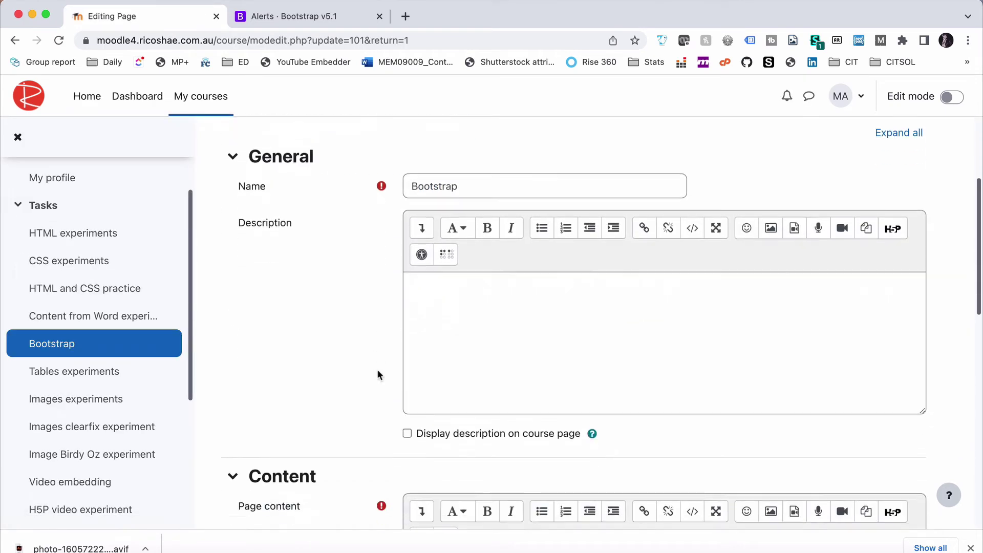
left_click(516, 272)
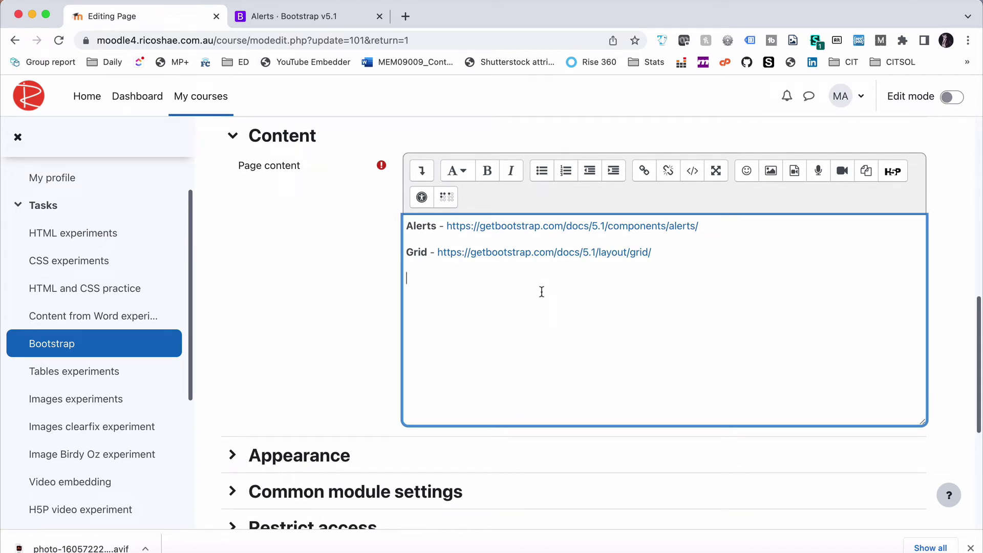
type("Note: This is important")
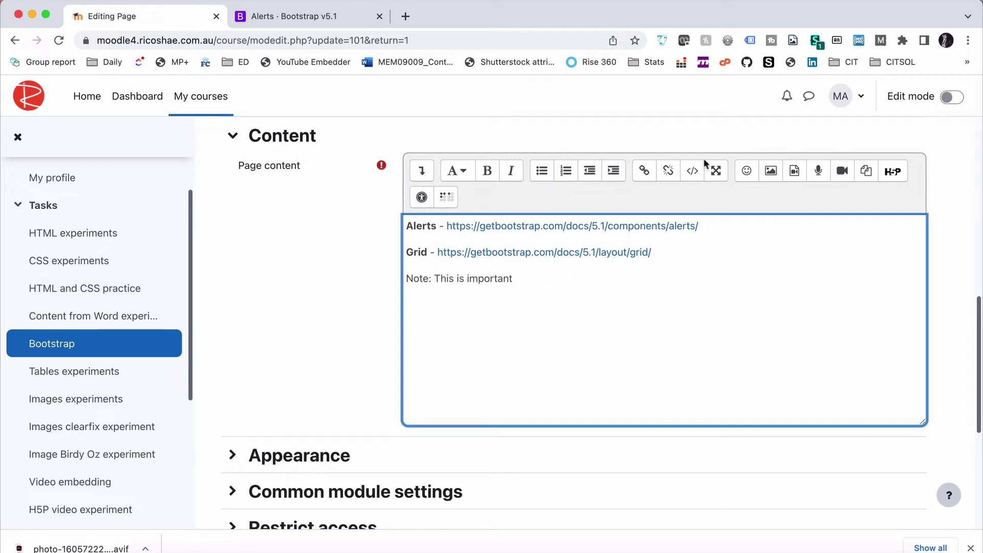
Step: In HTML source view, delete the dir and style attributes from the Note paragraph's <p> tag
left_click(692, 174)
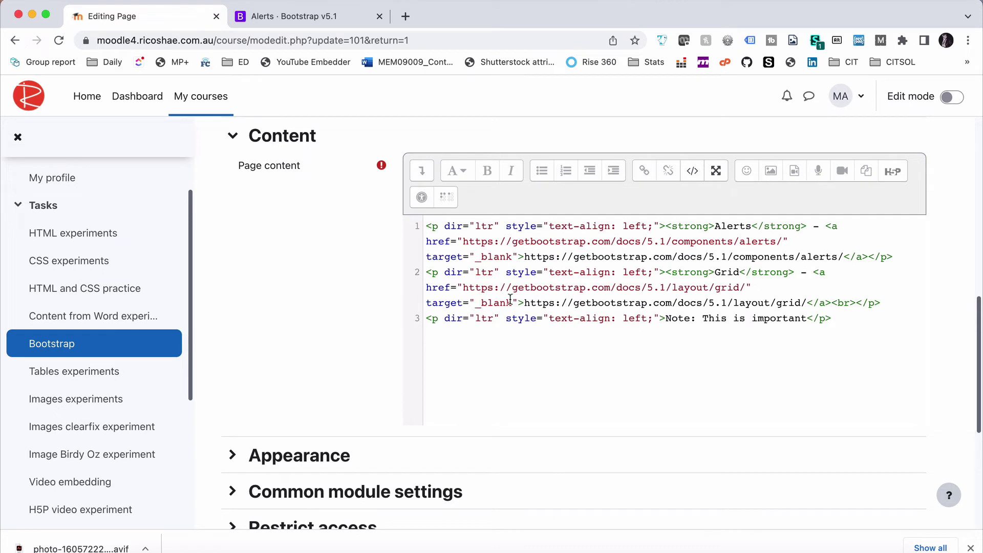
left_click(664, 319)
key("shift+Right")
key("shift+Right")
key("shift+Right")
key("shift+Right")
key("shift+Right")
key("shift+Right")
key("shift+Right")
key("shift+Right")
key("shift+Right")
key("shift+Right")
key("shift+Right")
key("shift+Right")
key("shift+Right")
key("shift+Right")
key("shift+Right")
key("shift+Right")
key("shift+Right")
key("shift+Right")
key("shift+Right")
key("shift+Right")
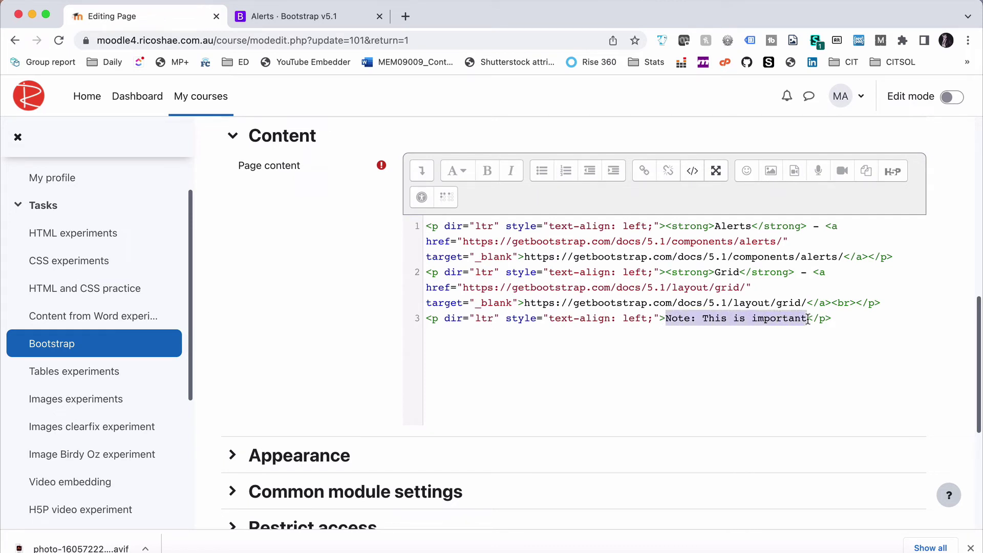
left_click_drag(660, 319, 441, 322)
key("BackSpace")
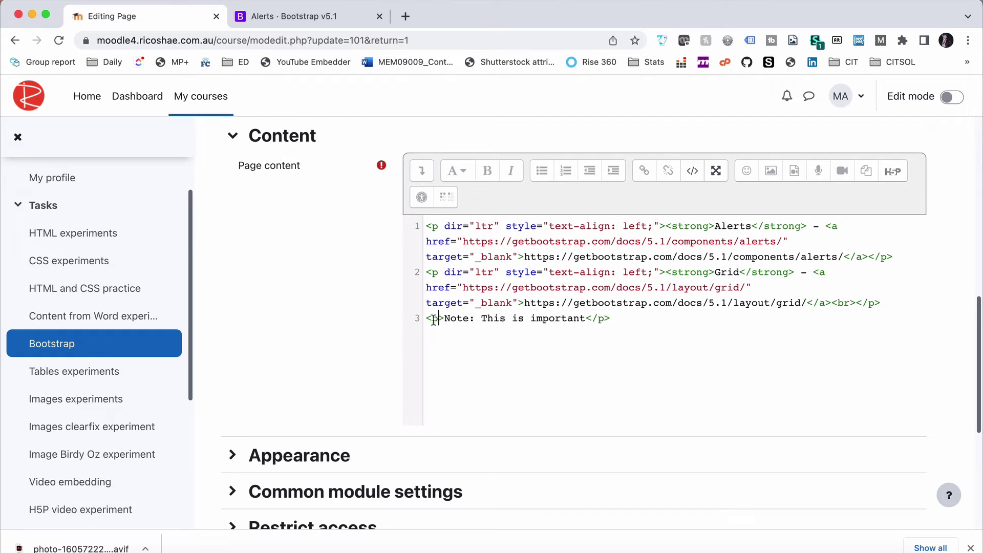
left_click_drag(425, 319, 444, 319)
left_click(439, 318)
Step: Copy class="alert alert-warning" from the warning alert example code in the Bootstrap docs
left_click(329, 19)
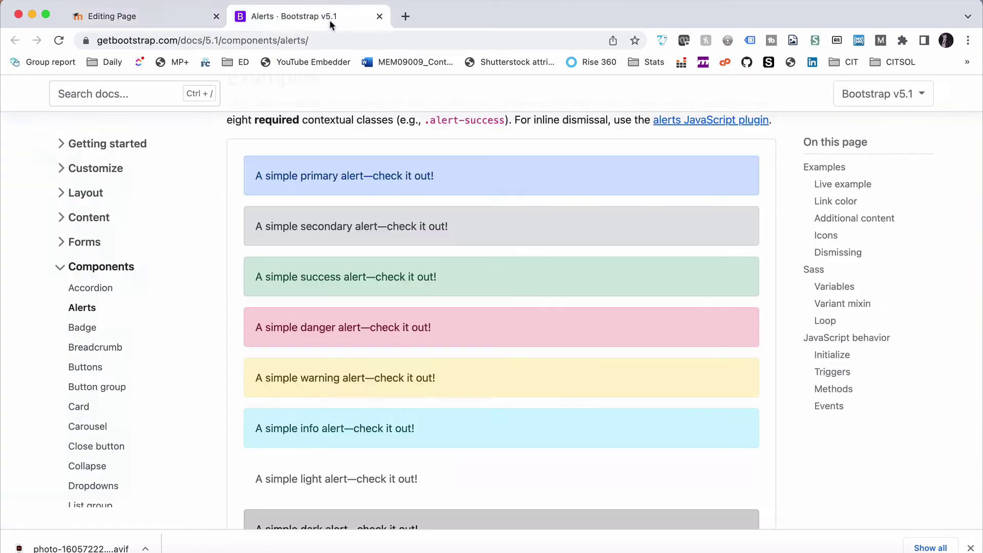
scroll(377, 322, "down", 3)
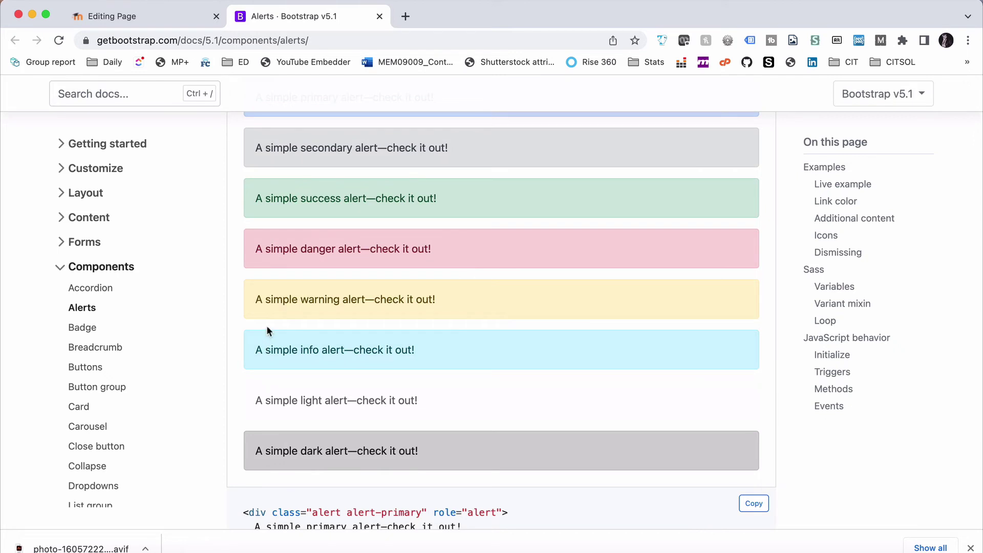
left_click_drag(262, 299, 428, 293)
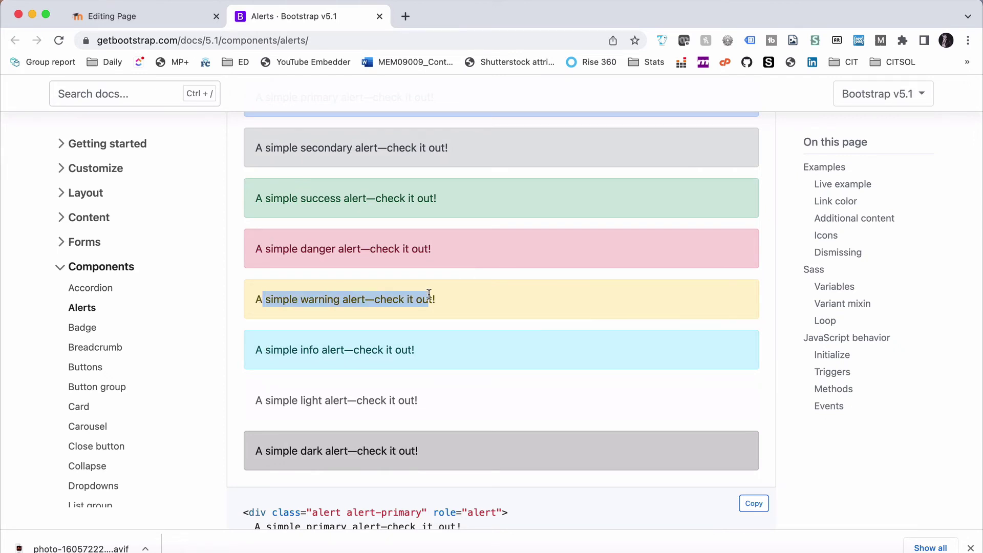
scroll(428, 293, "down", 8)
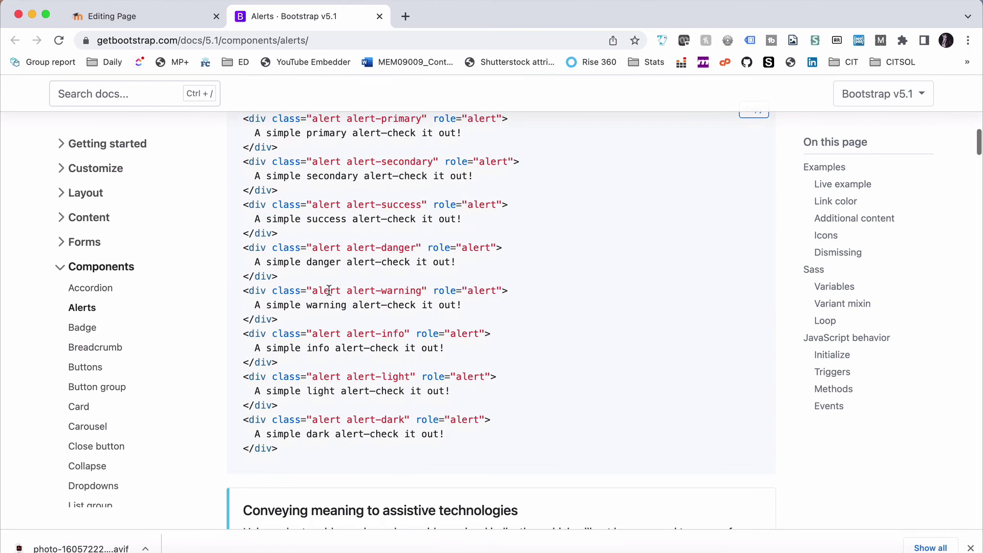
left_click_drag(265, 290, 427, 291)
key("super+c")
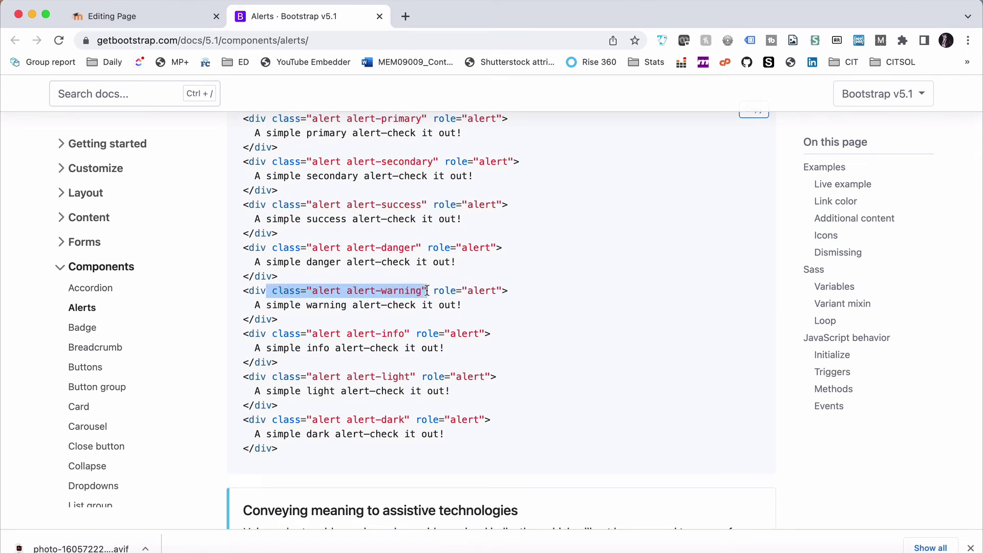
double_click(256, 291)
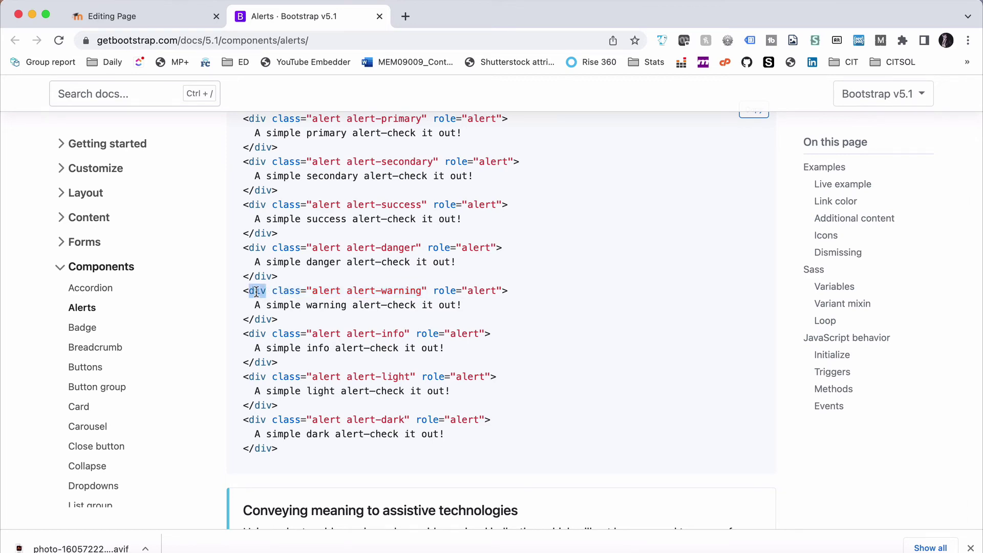
left_click(169, 17)
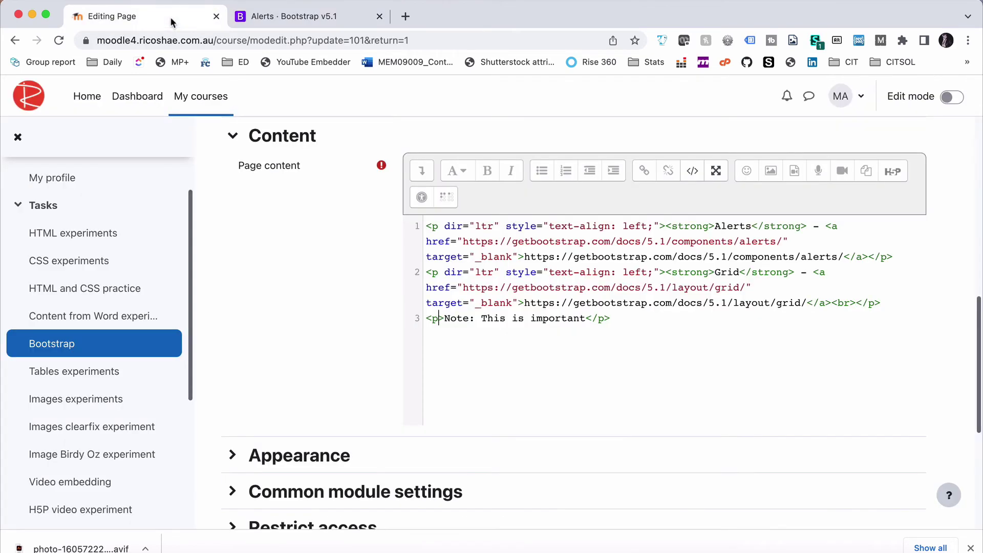
Step: Paste class="alert alert-warning" into the Note paragraph's <p> tag and return to rendered view
left_click(440, 320)
key("super+v")
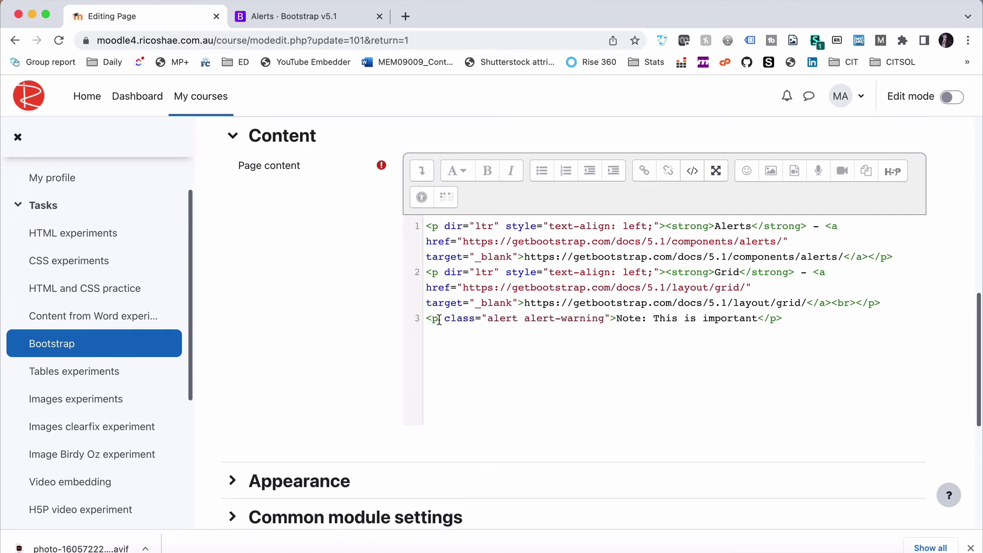
left_click(692, 173)
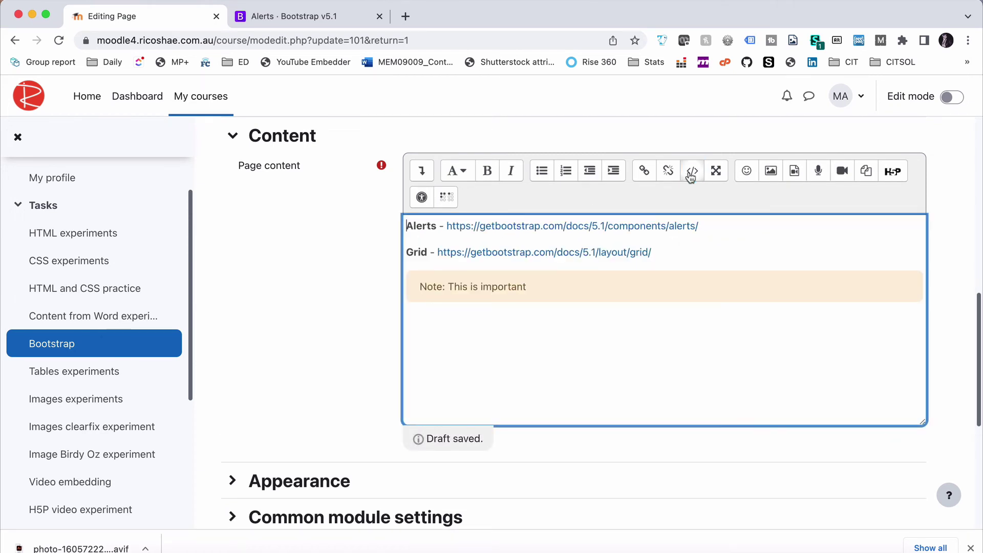
Step: Make the word Note bold in the yellow alert, leaving 'This is important' unformatted
double_click(427, 288)
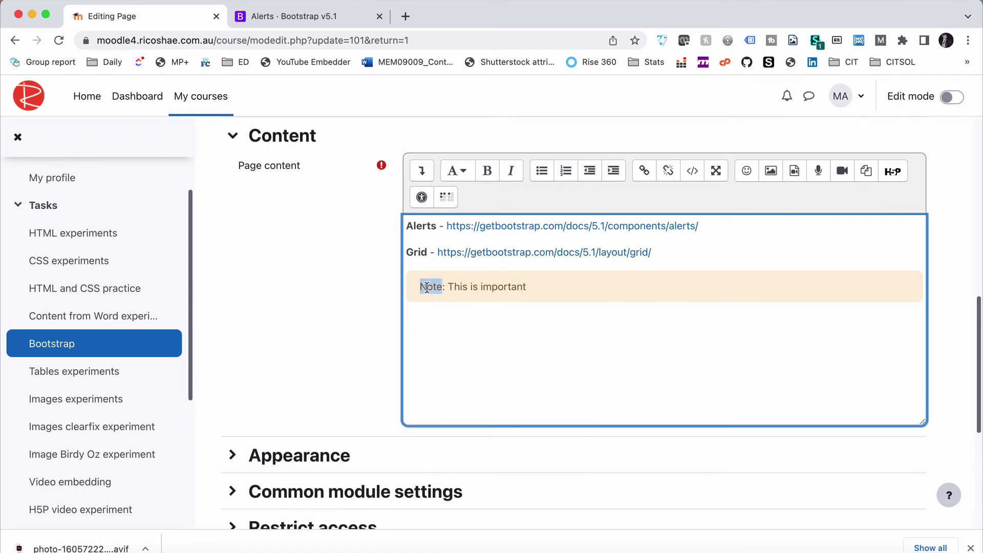
key("ctrl+b")
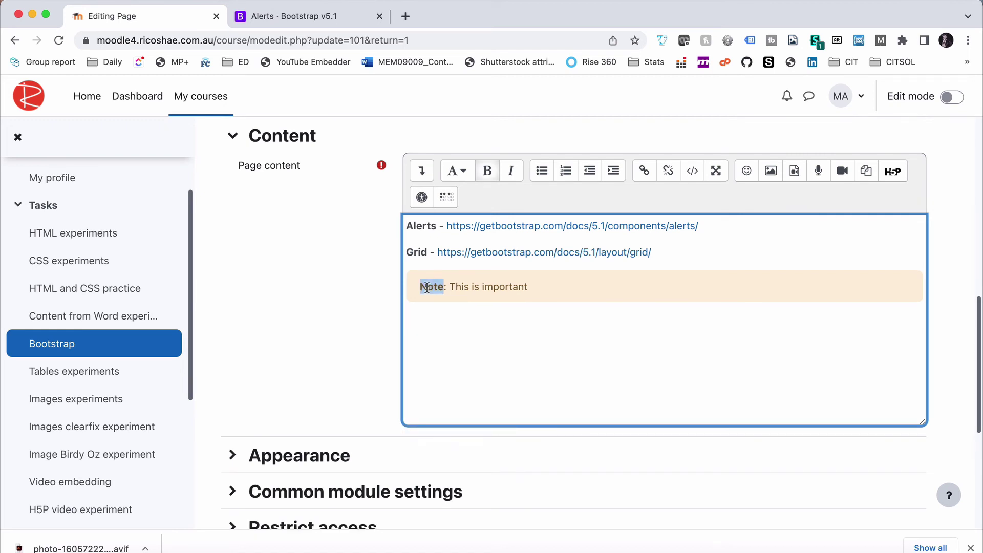
left_click_drag(531, 287, 452, 287)
key("ctrl+i")
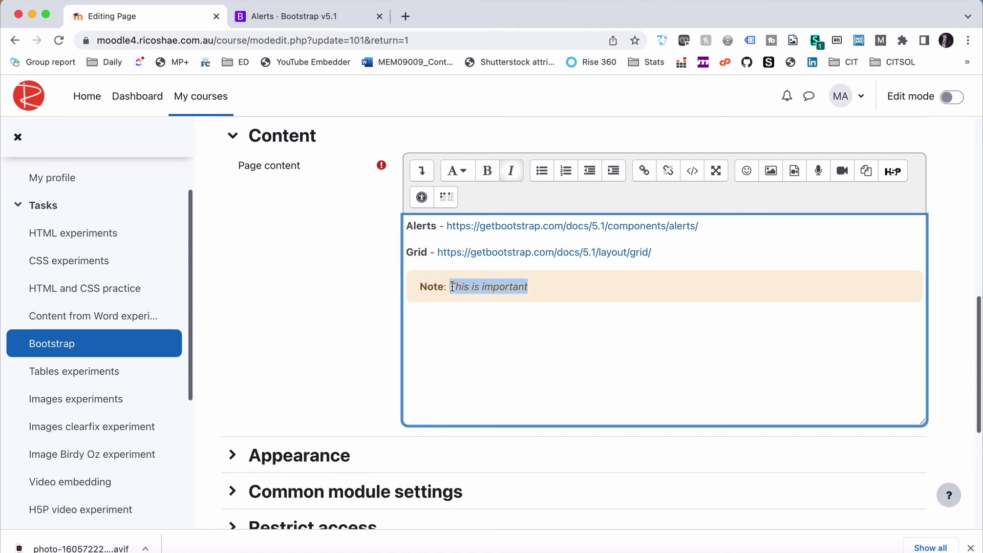
key("ctrl+i")
left_click(529, 286)
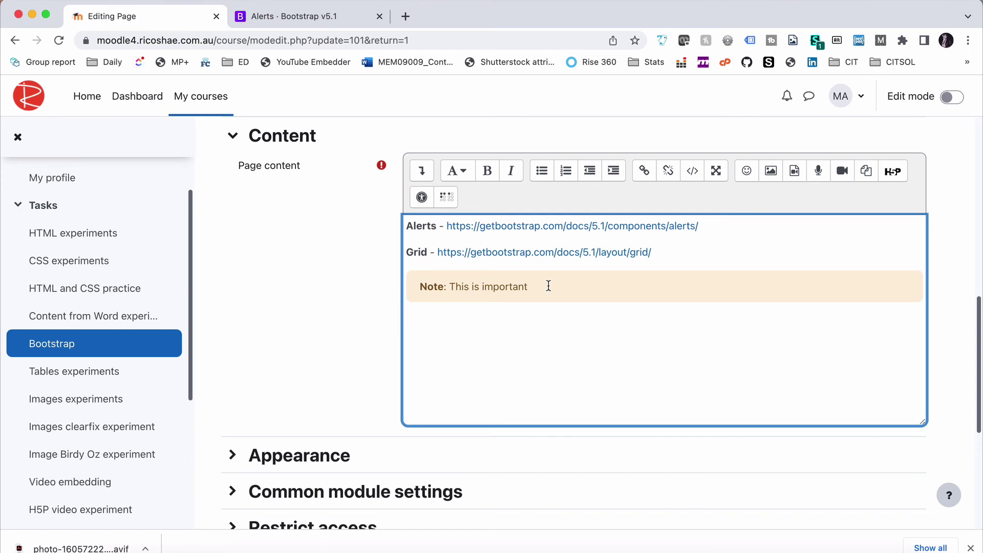
Step: Add the lines 'sdasdsad' and 'asdasd' inside the warning box using line breaks
key("Return")
type("asdsadh adj")
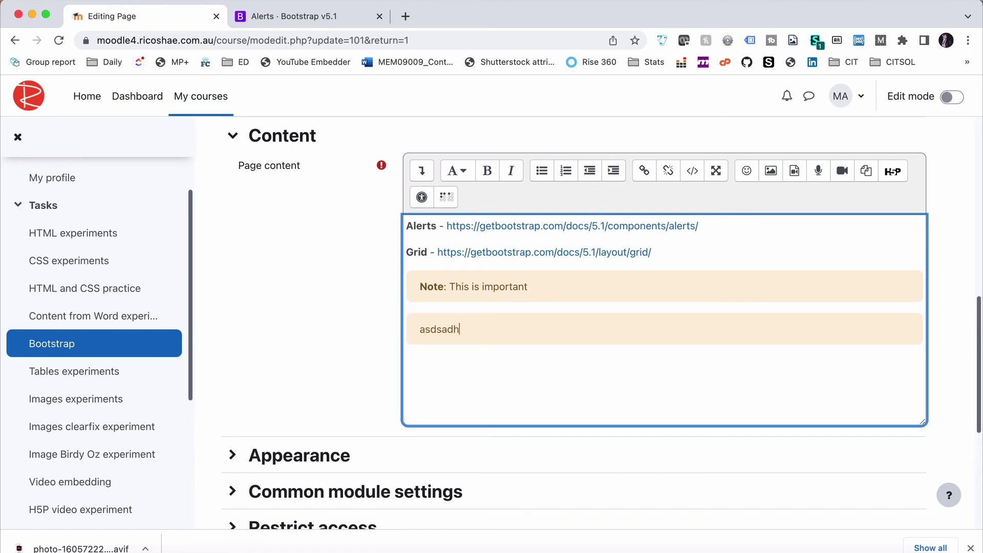
key("BackSpace")
key("BackSpace")
key("BackSpace")
key("BackSpace")
key("BackSpace")
key("BackSpace")
key("BackSpace")
key("BackSpace")
key("BackSpace")
key("BackSpace")
key("BackSpace")
key("BackSpace")
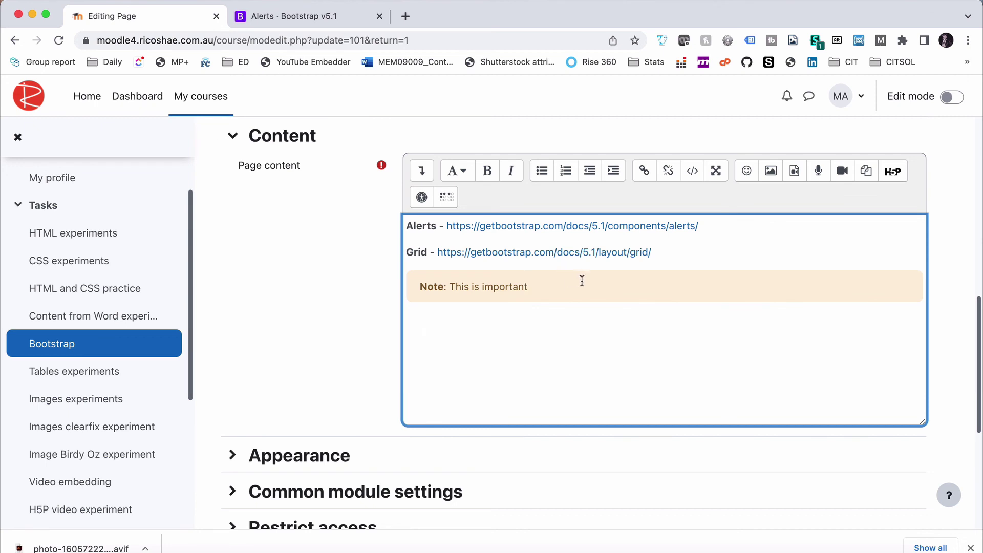
key("shift+Return")
type("sdasdsad")
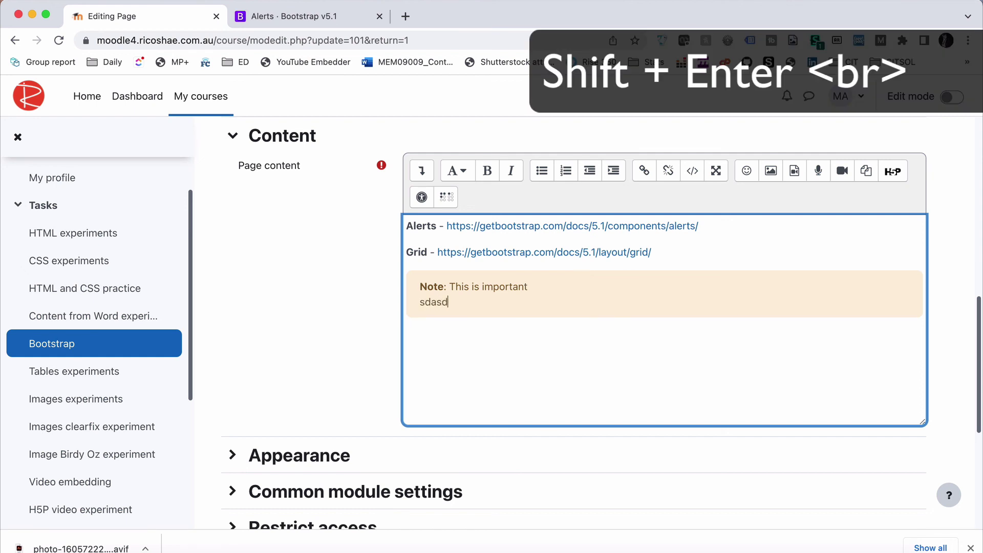
key("shift+Return")
type("asdasd")
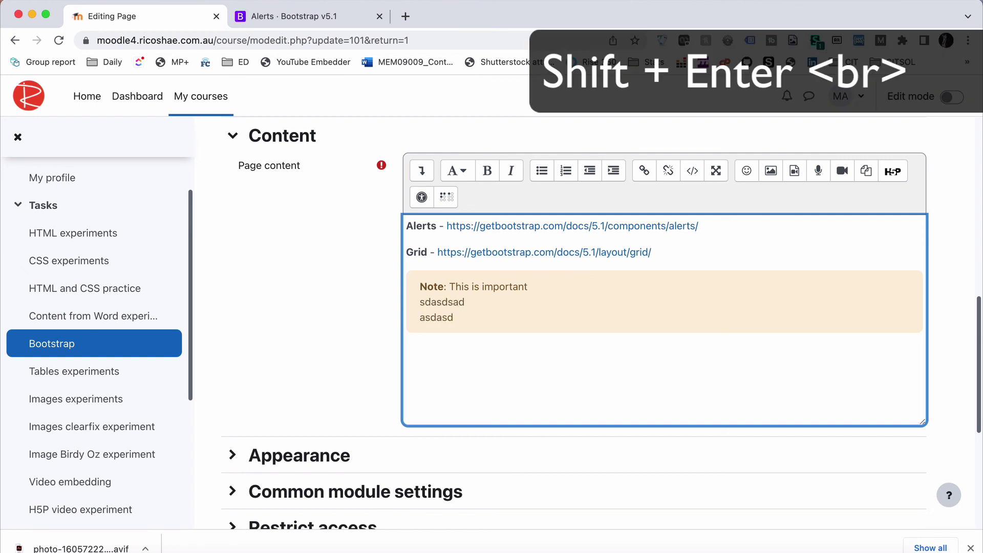
key("shift+Return")
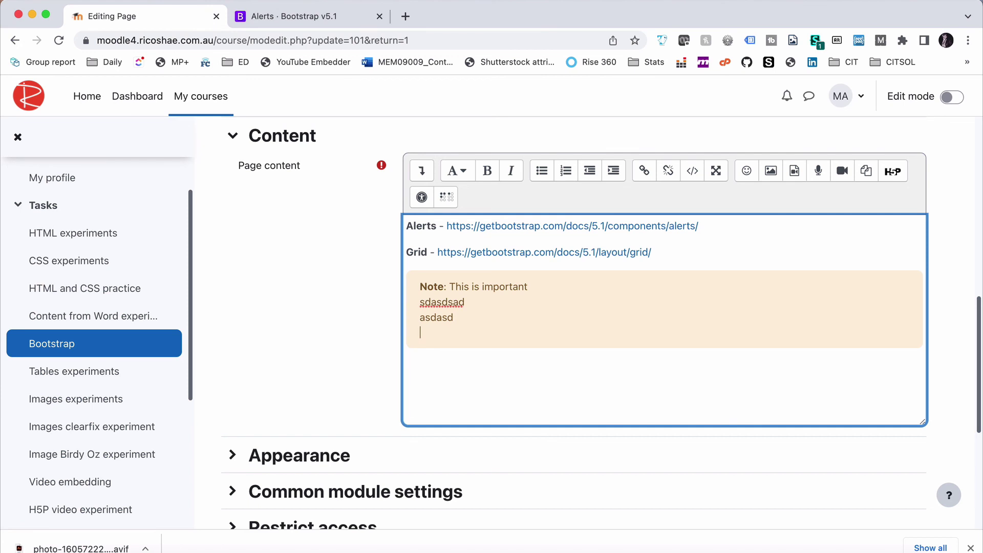
key("BackSpace")
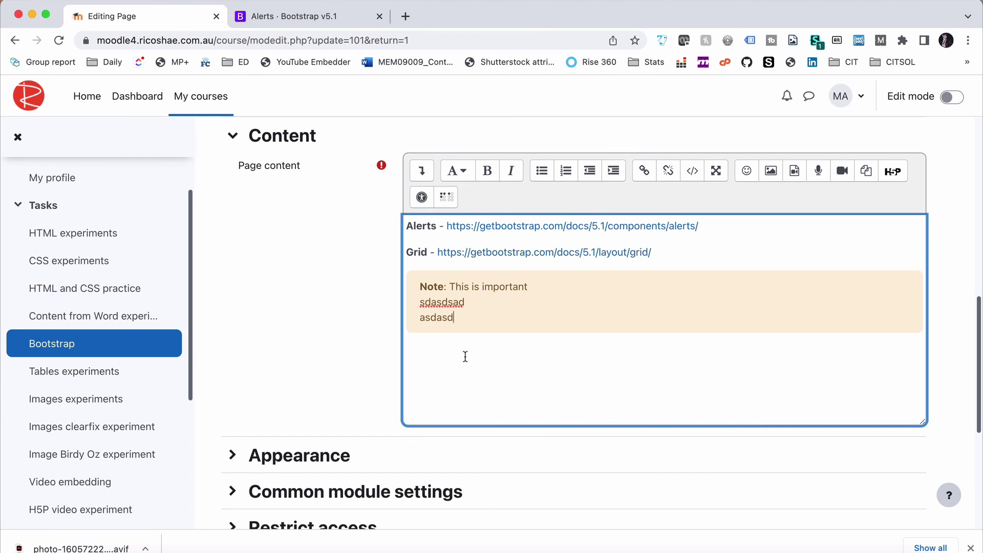
Step: Save and display the page, checking the three-line warning note
scroll(337, 330, "down", 3)
scroll(337, 330, "down", 2)
left_click(577, 435)
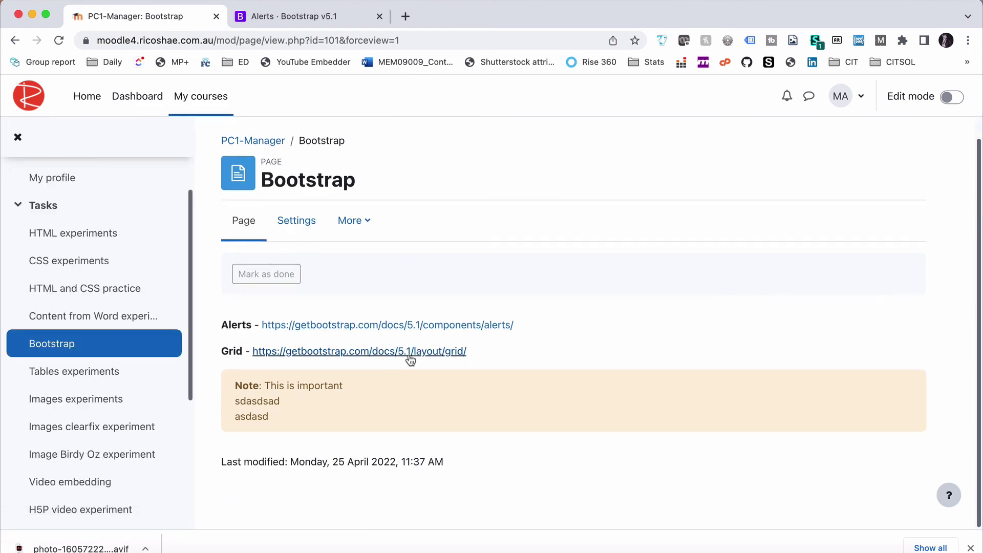
left_click_drag(235, 388, 294, 432)
left_click(327, 400)
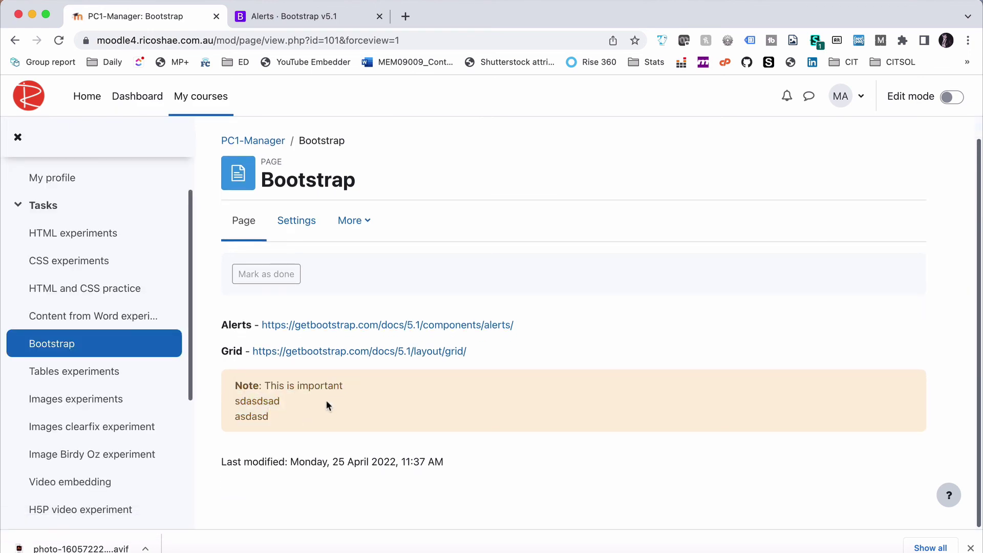